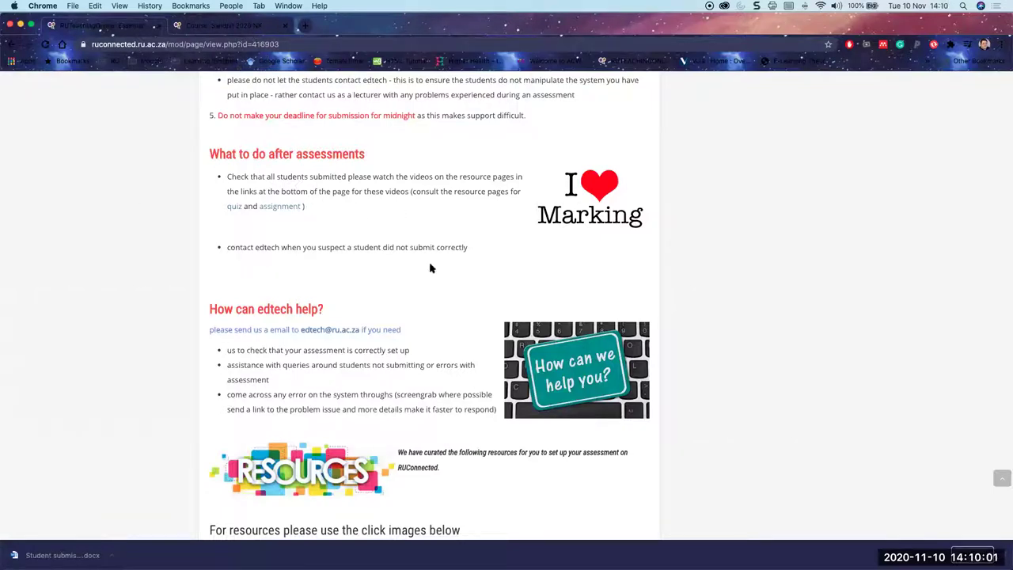
Open the Assignment image's 'Setting up an assignment for assessment purposes' guide in a new tab.
scroll(411, 251, down, 5)
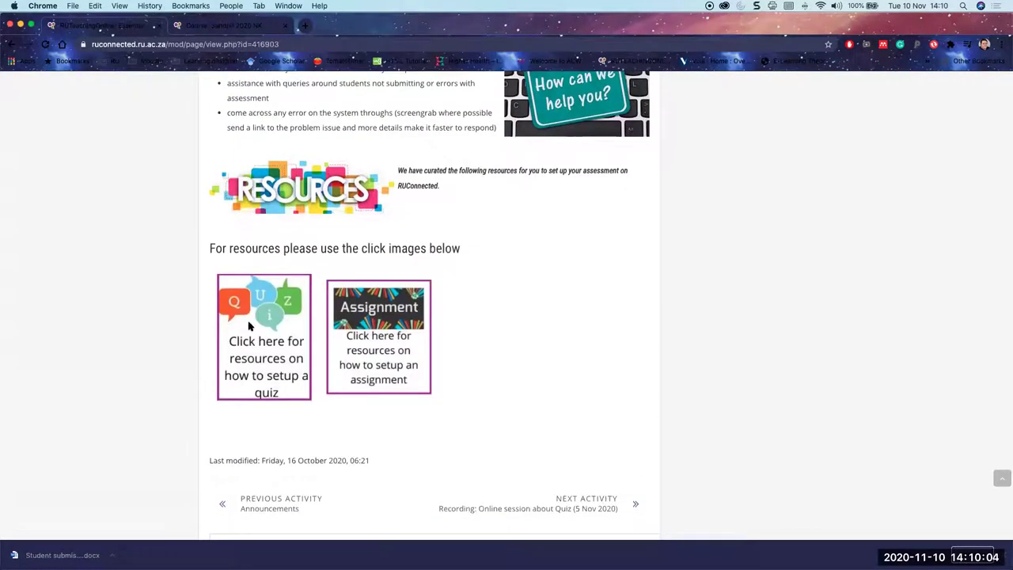
right_click(371, 327)
click(418, 330)
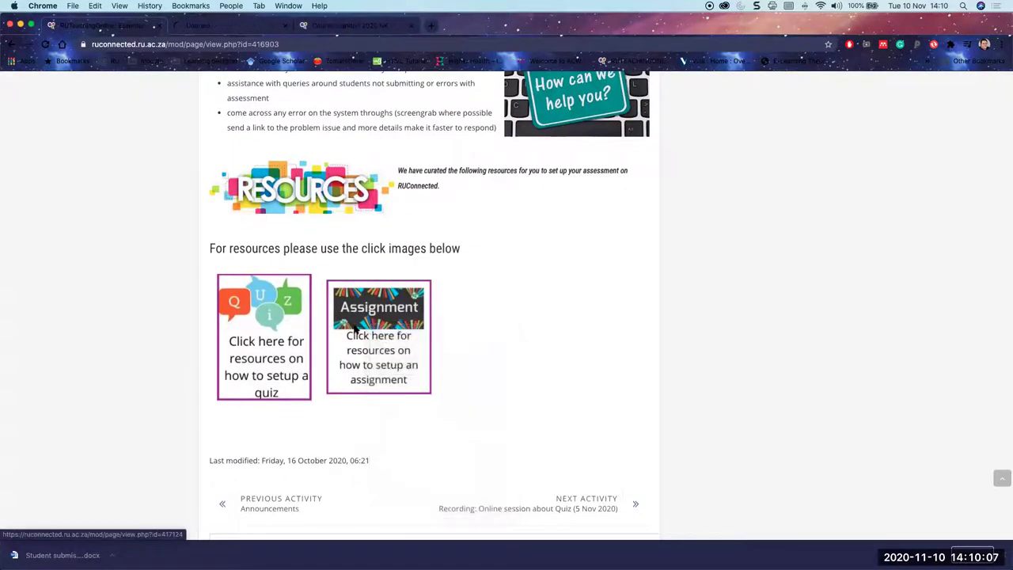
click(212, 30)
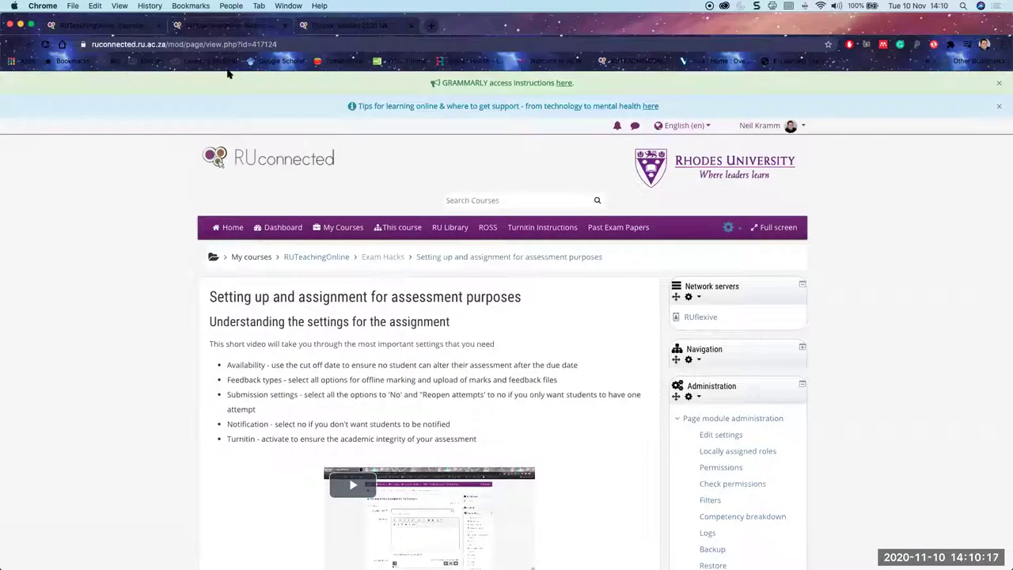
Close the setup guide tab and return to the Sandpit 2020 NK course's Exam Hacks section.
middle_click(237, 30)
key(super+bracketleft)
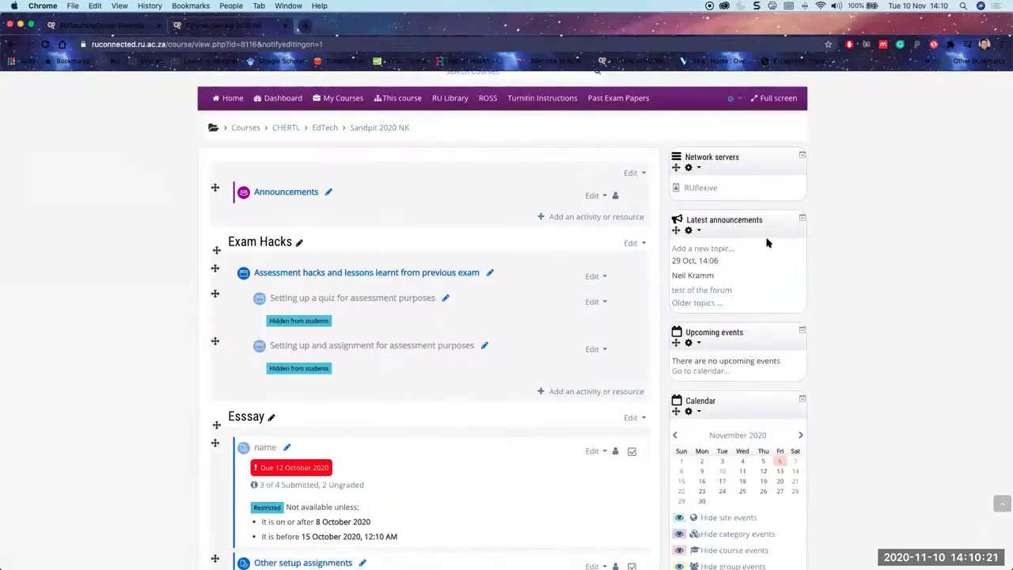
scroll(765, 240, down, 2)
scroll(762, 205, up, 3)
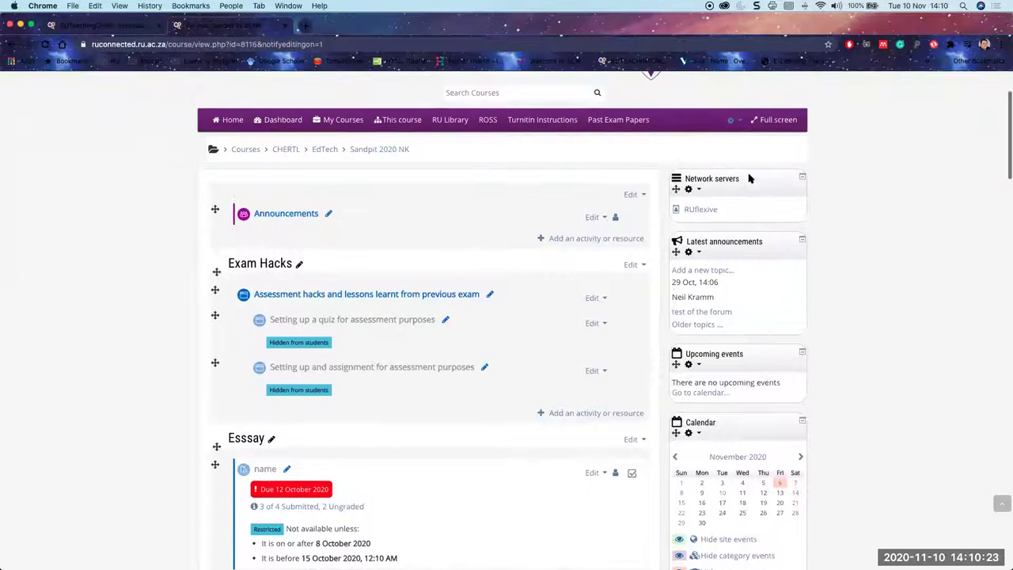
scroll(452, 397, down, 1)
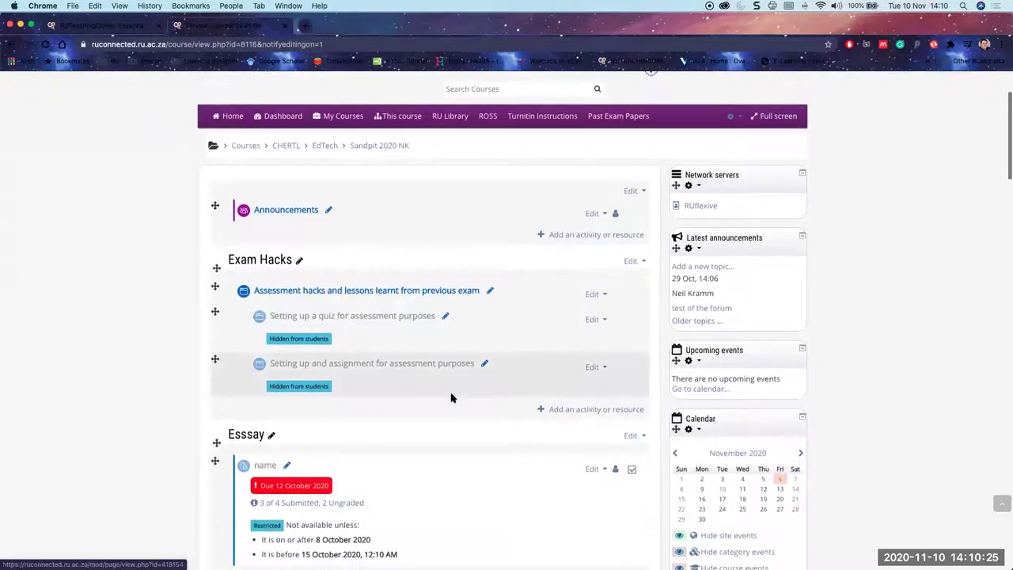
scroll(565, 333, down, 2)
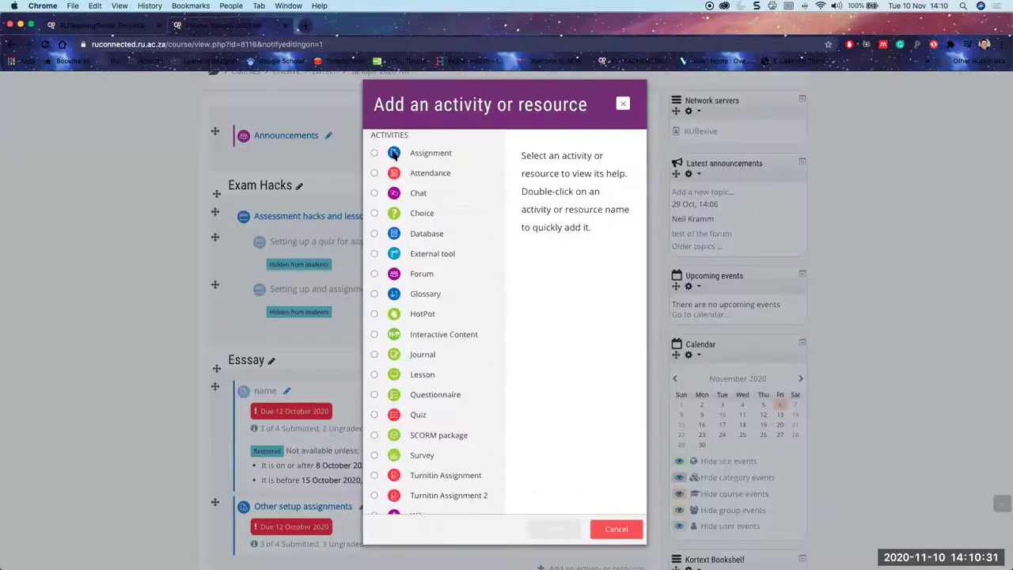
Choose Assignment in the activity chooser and add it to Exam Hacks.
click(394, 154)
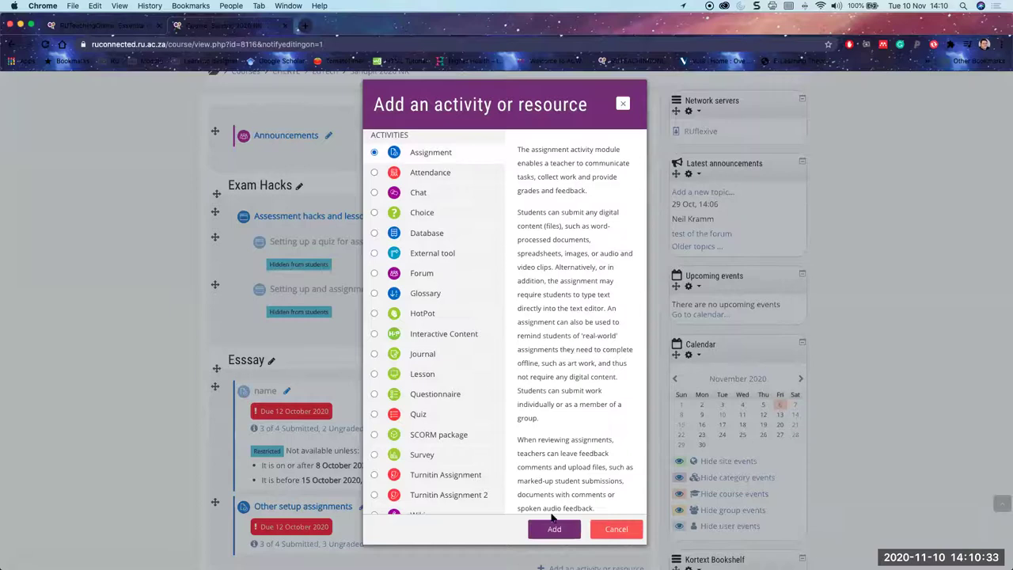
click(554, 529)
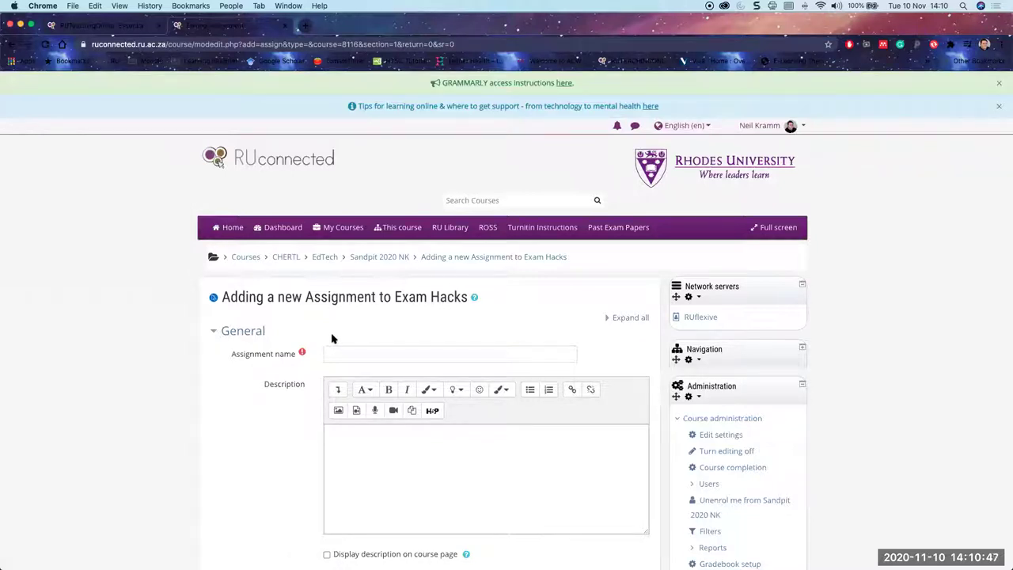
Enter 'name' as the assignment name.
click(437, 353)
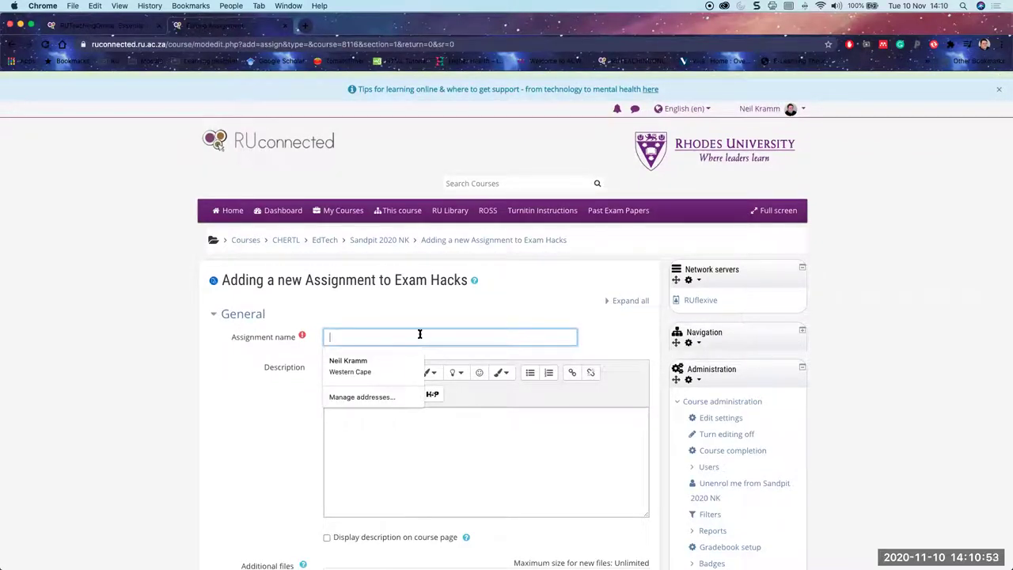
scroll(444, 280, down, 1)
click(373, 312)
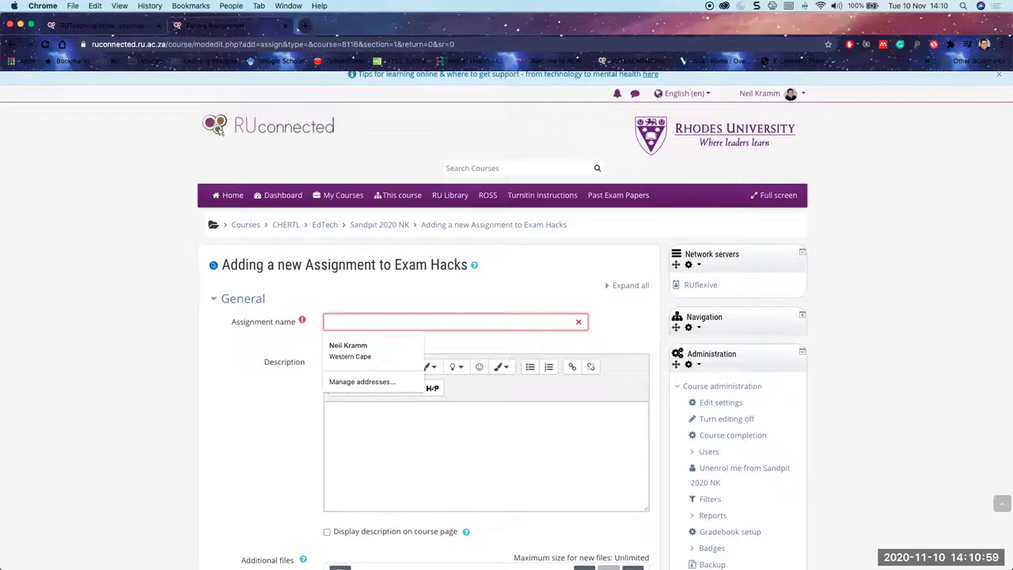
text(name)
Begin the assignment description with the note 'parm'.
scroll(435, 360, down, 5)
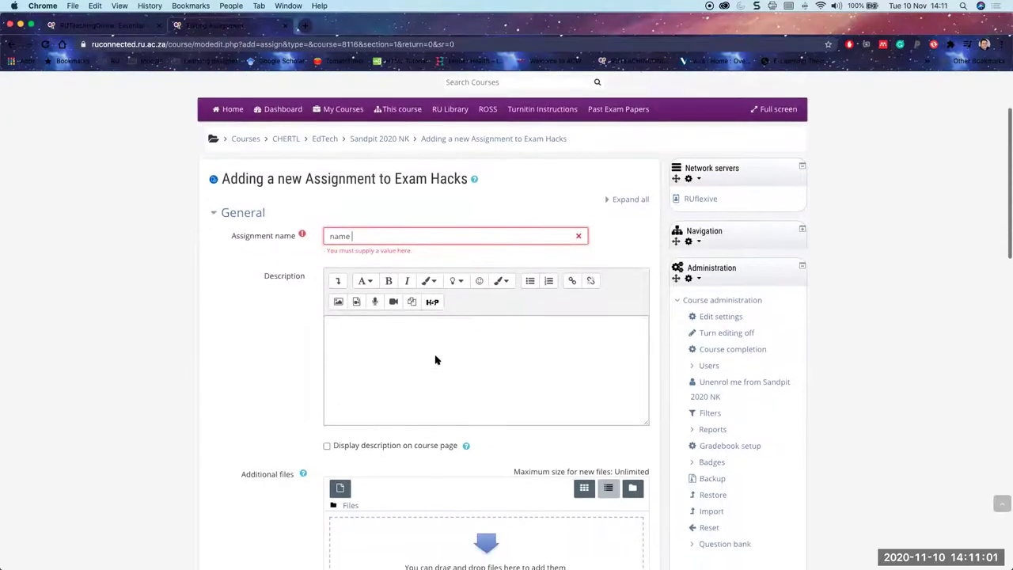
click(380, 258)
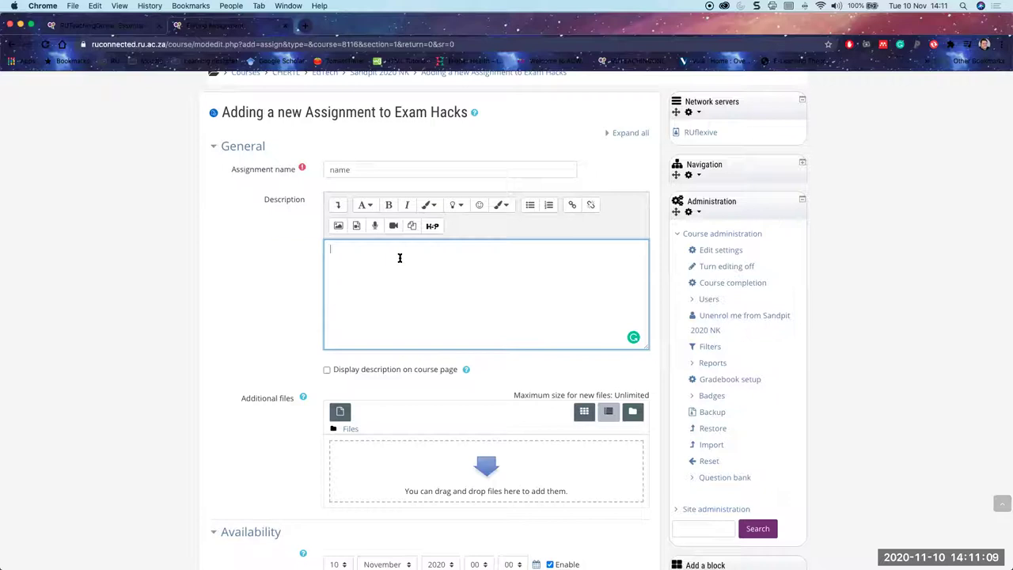
text(parme)
scroll(348, 348, down, 2)
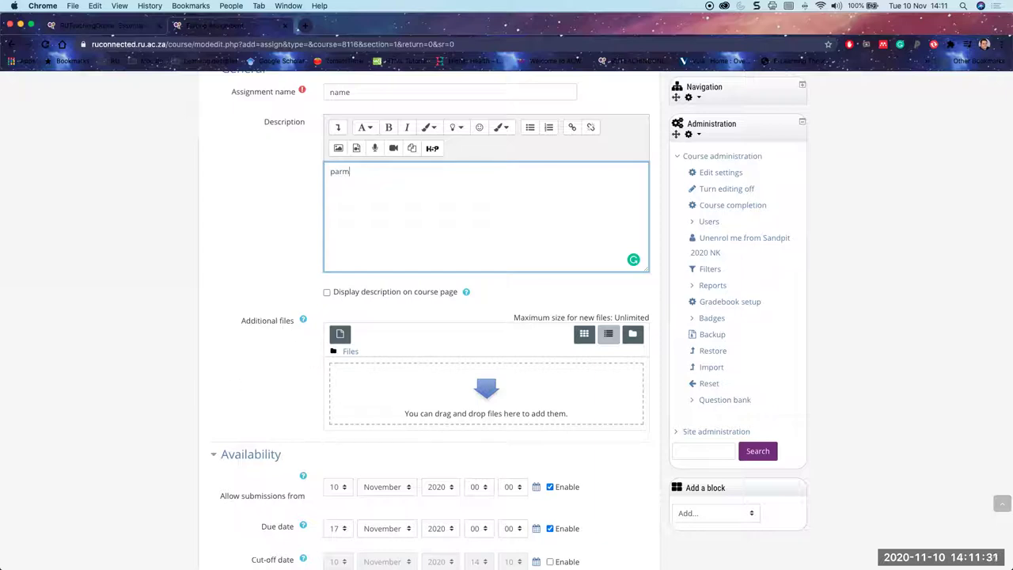
Add 'due date', 'duration' and 'what they need to submit' as description lines.
click(232, 371)
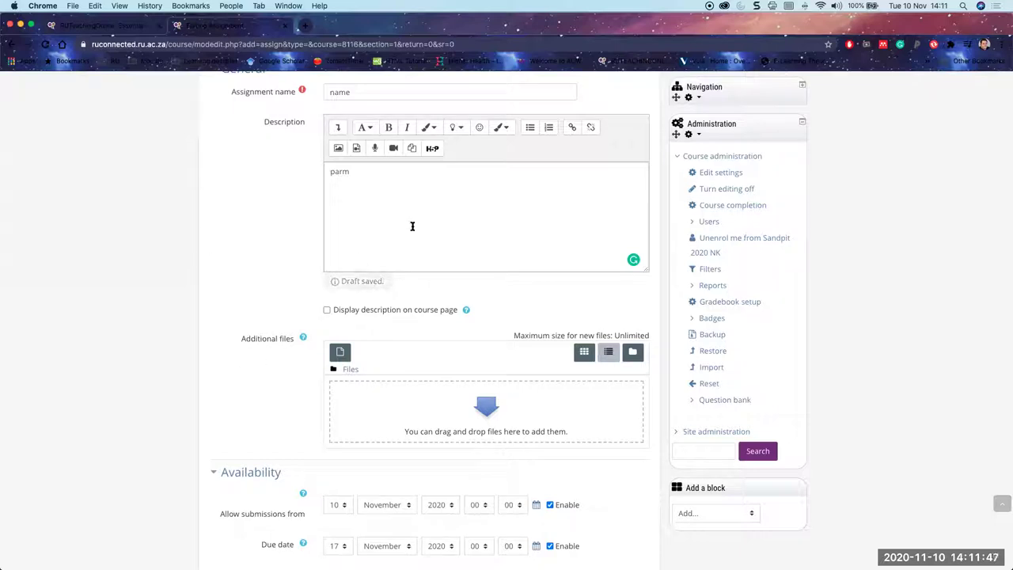
click(385, 190)
key(Return)
text(due date )
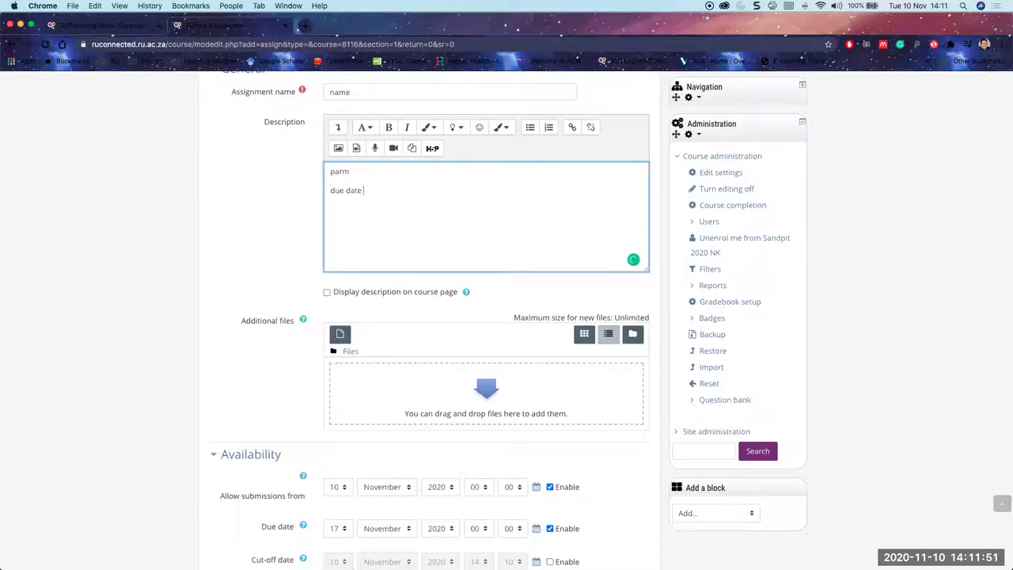
text(duration)
key(BackSpace)
text(need to submit)
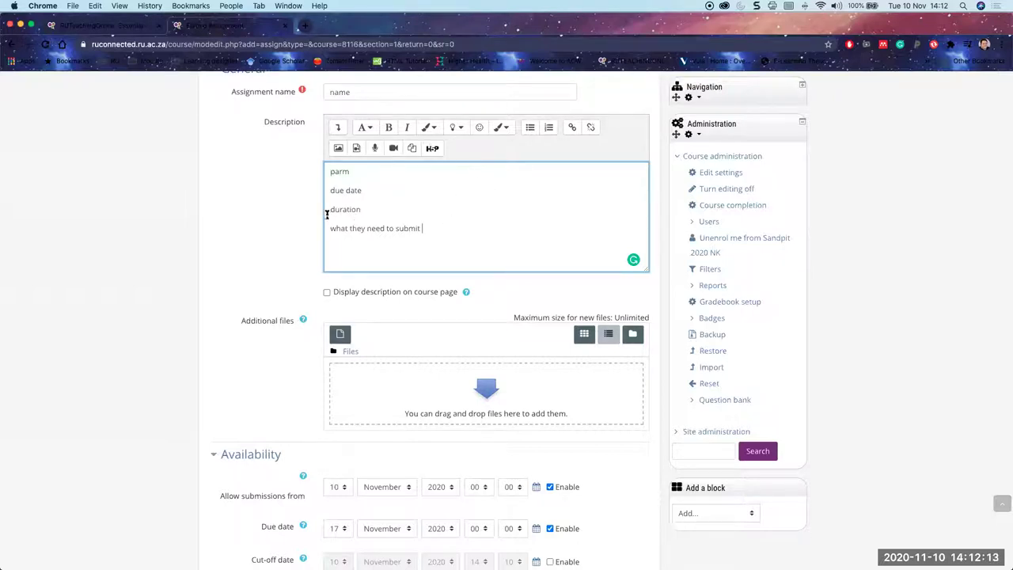
scroll(278, 220, down, 2)
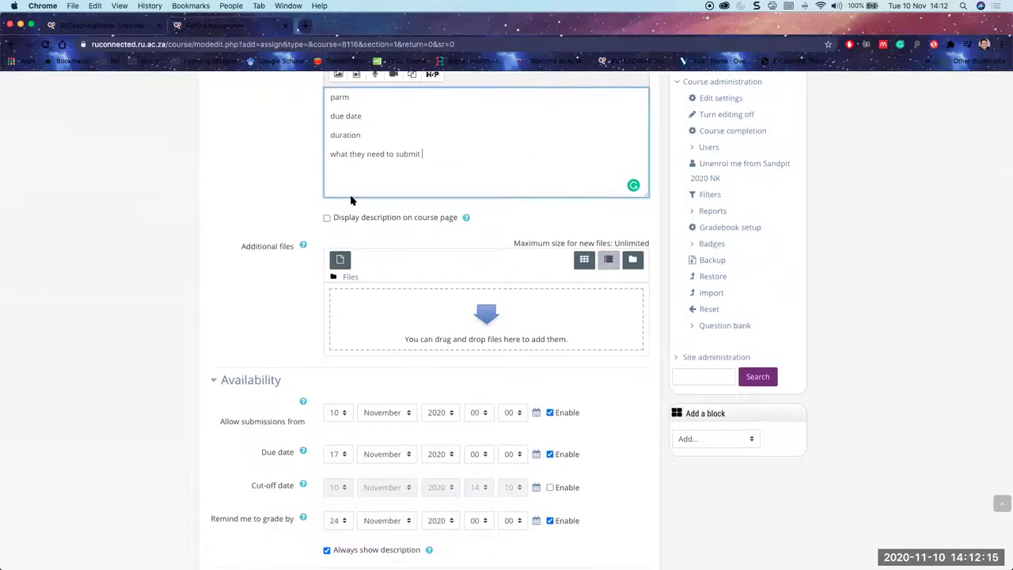
scroll(351, 198, down, 2)
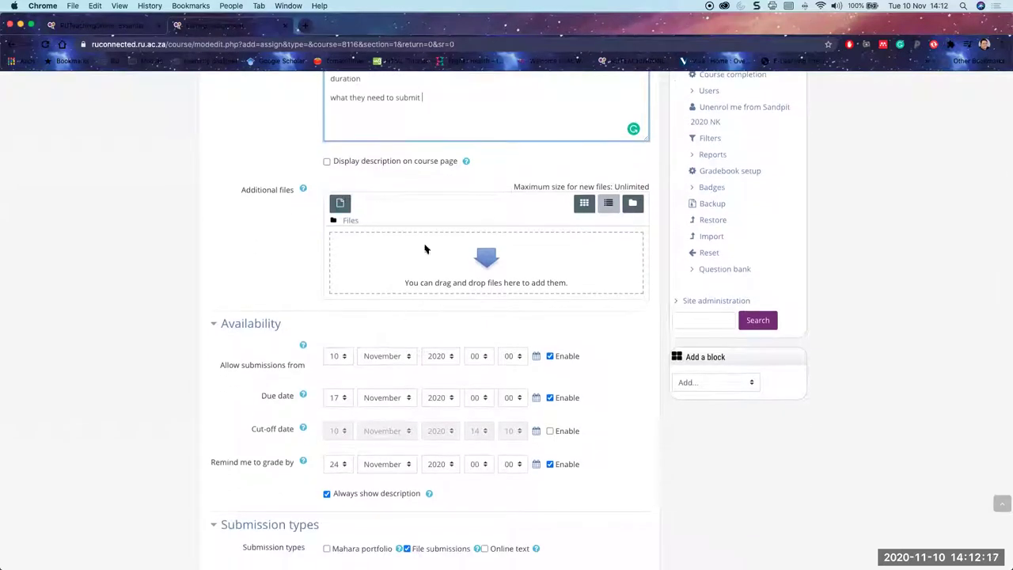
Enable the cut-off date and set the due date to 11 November 2020, 17:00.
scroll(252, 273, down, 3)
scroll(252, 273, down, 2)
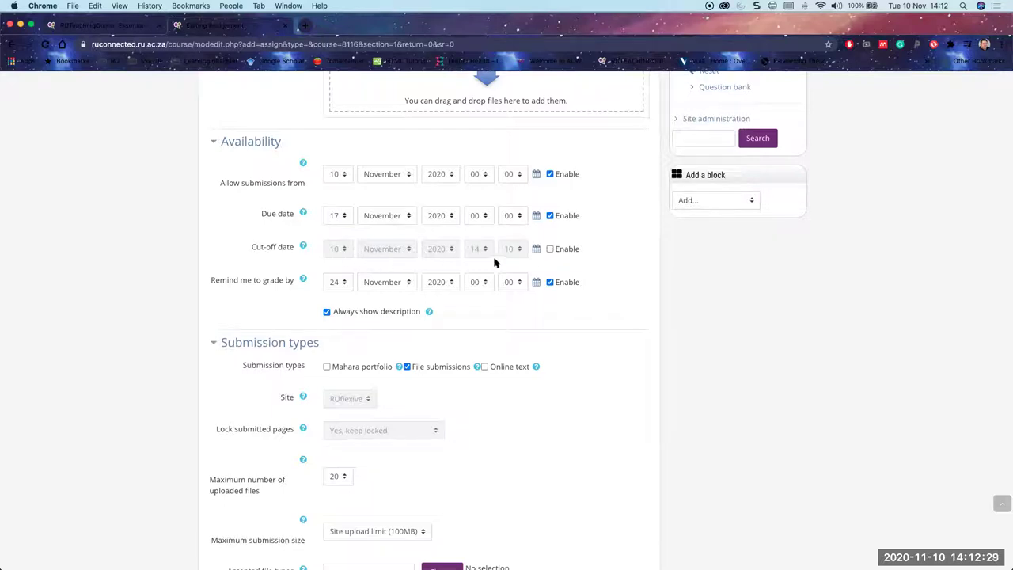
click(551, 250)
click(338, 249)
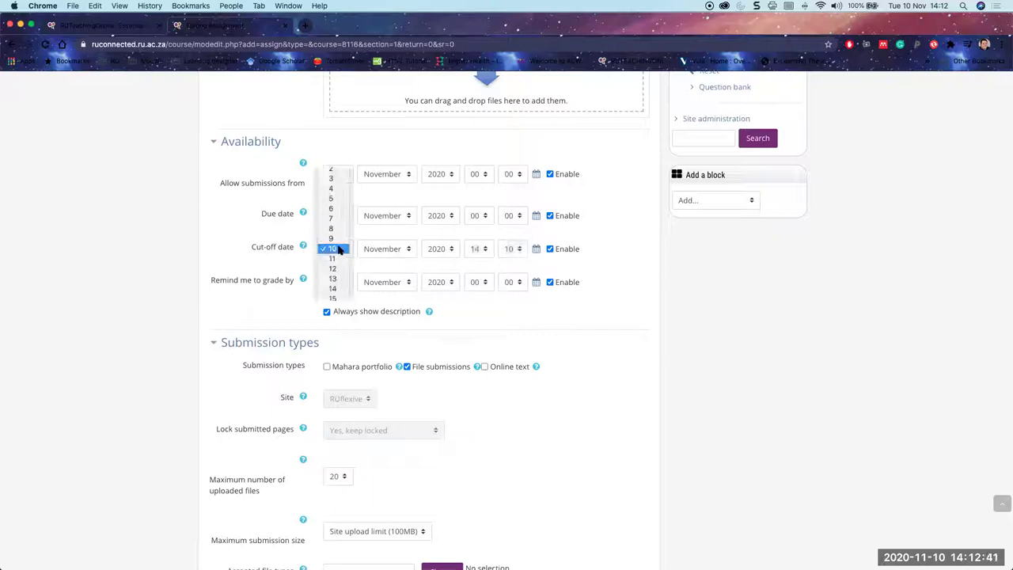
click(332, 226)
click(338, 215)
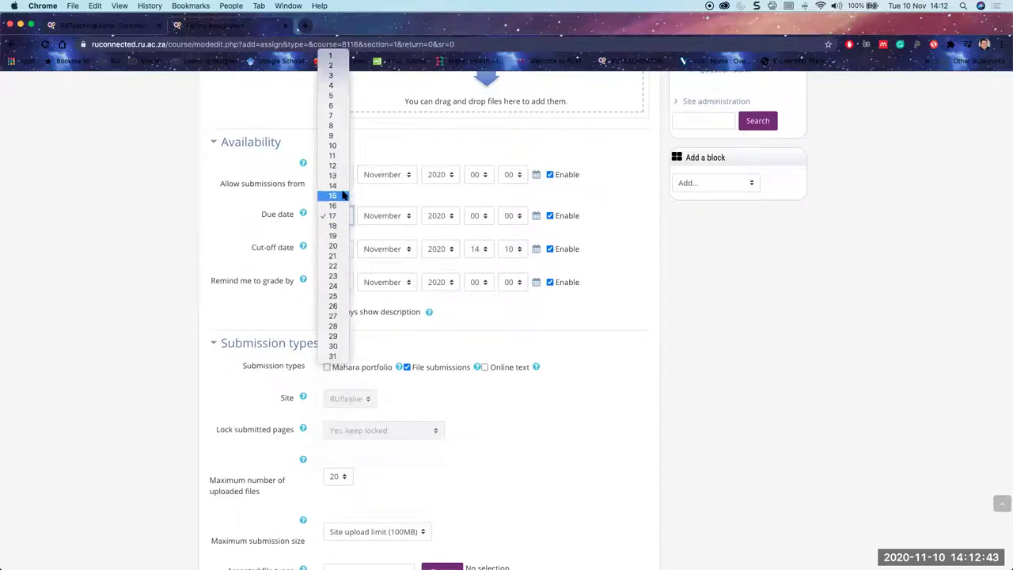
click(333, 156)
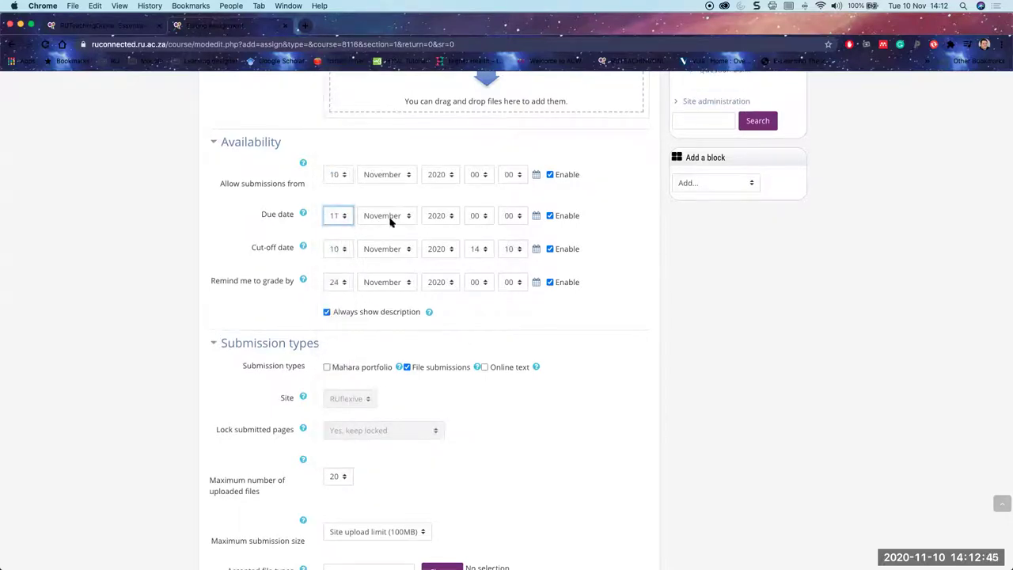
click(483, 216)
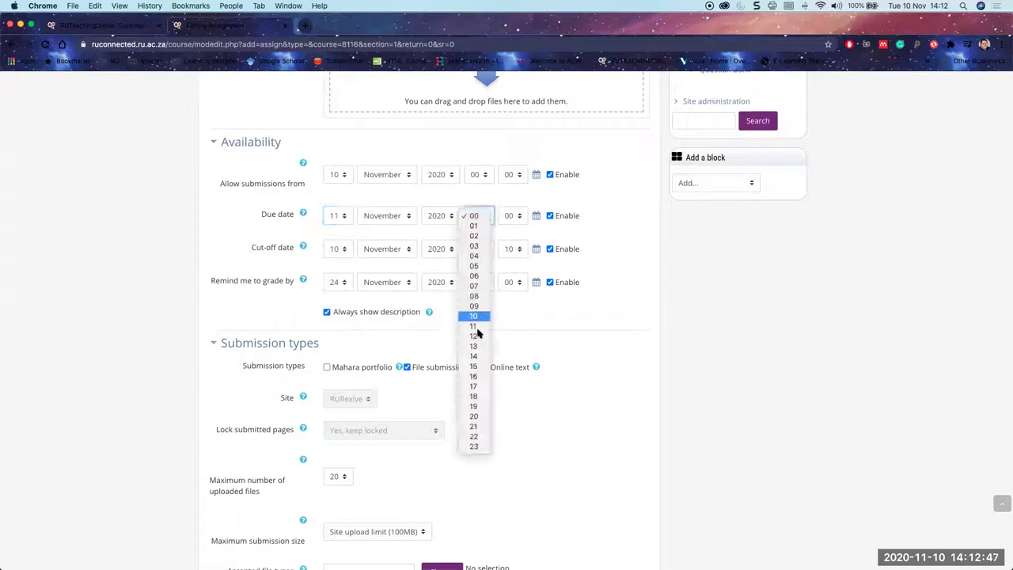
click(473, 386)
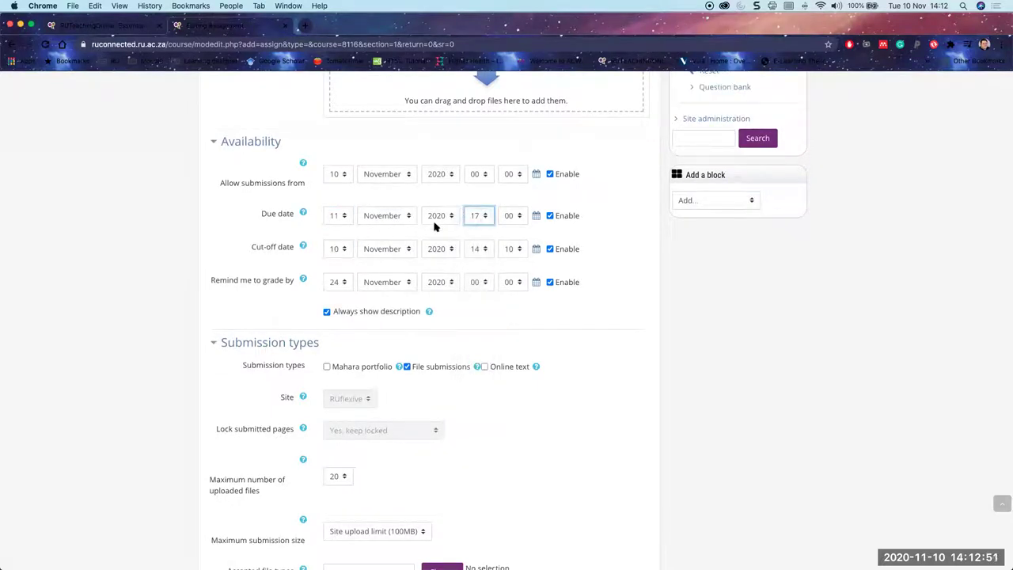
Set the cut-off date to 11 November 2020 at 17:10.
click(334, 250)
click(336, 257)
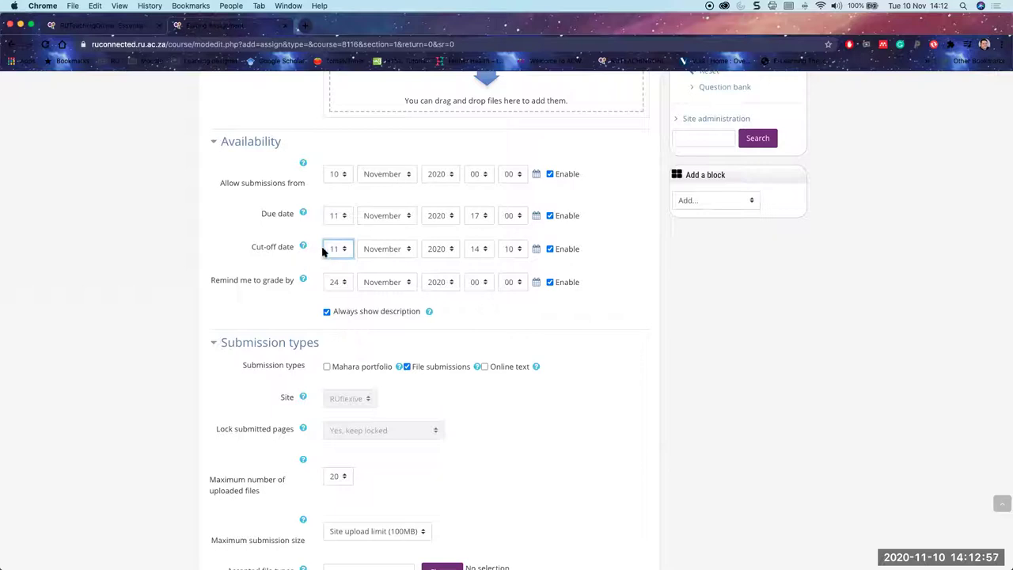
click(487, 250)
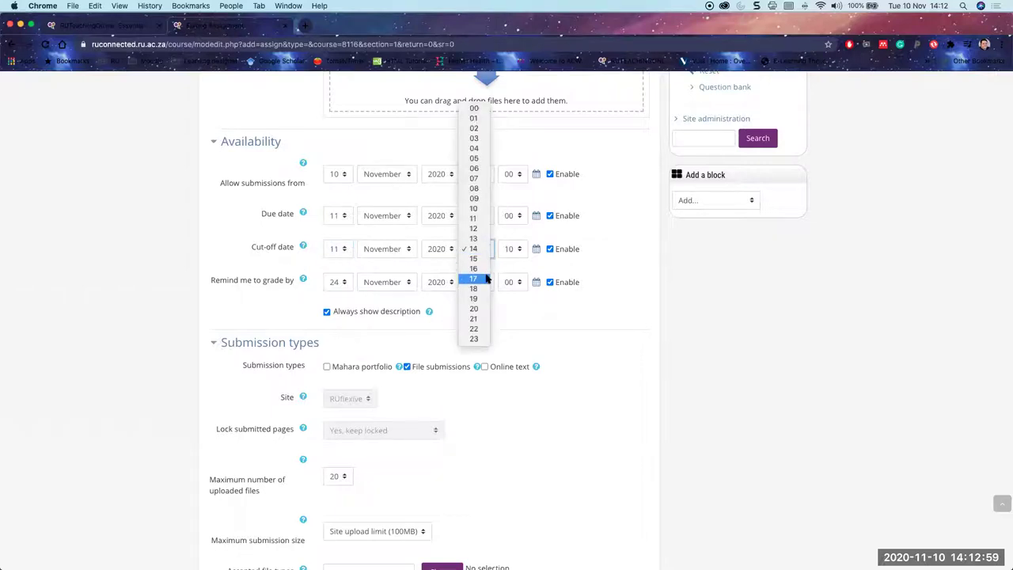
click(487, 278)
click(517, 249)
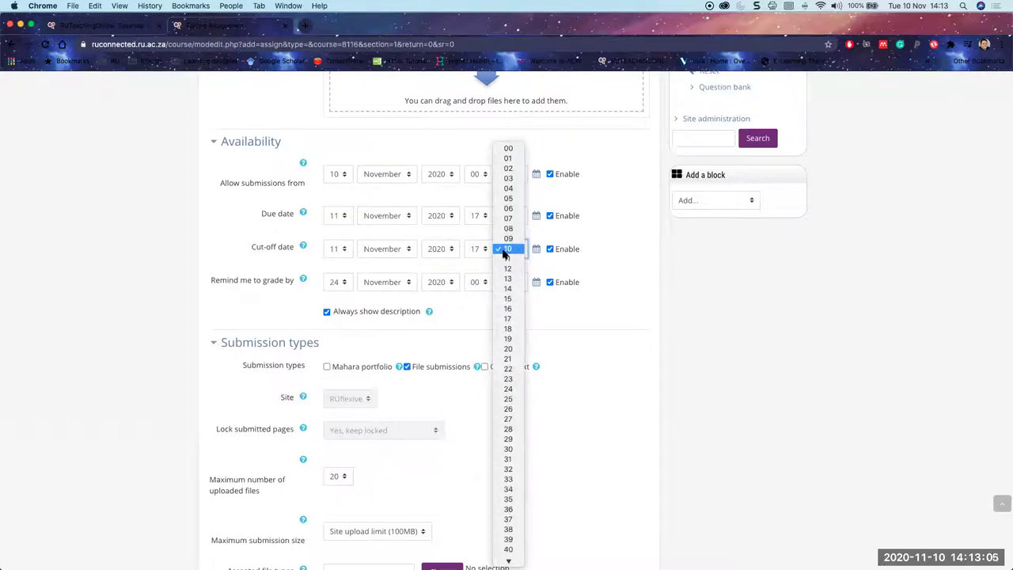
click(582, 254)
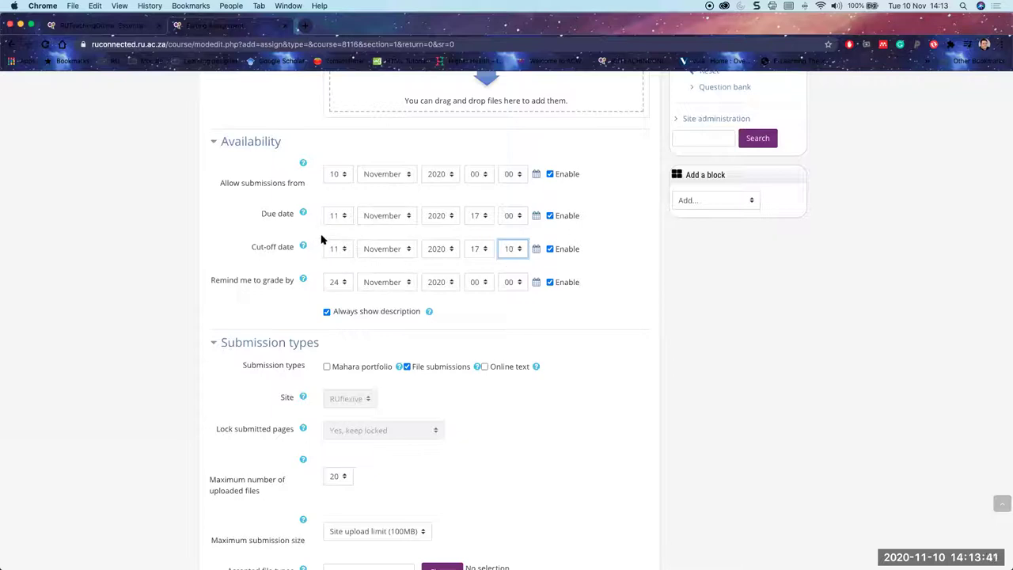
Disable the 'Remind me to grade by' date and the cut-off date.
scroll(345, 285, down, 1)
scroll(345, 286, down, 3)
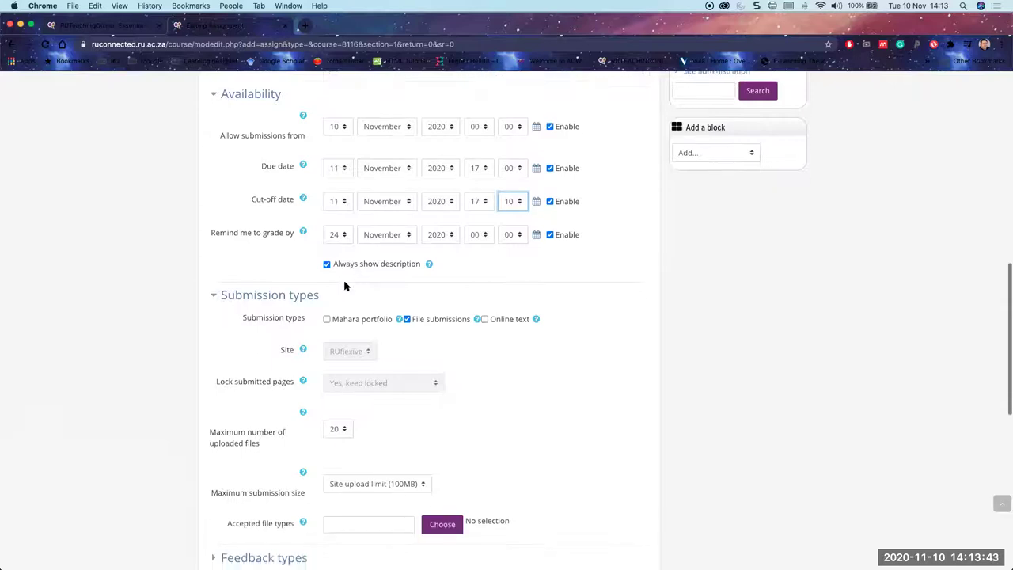
scroll(277, 217, up, 1)
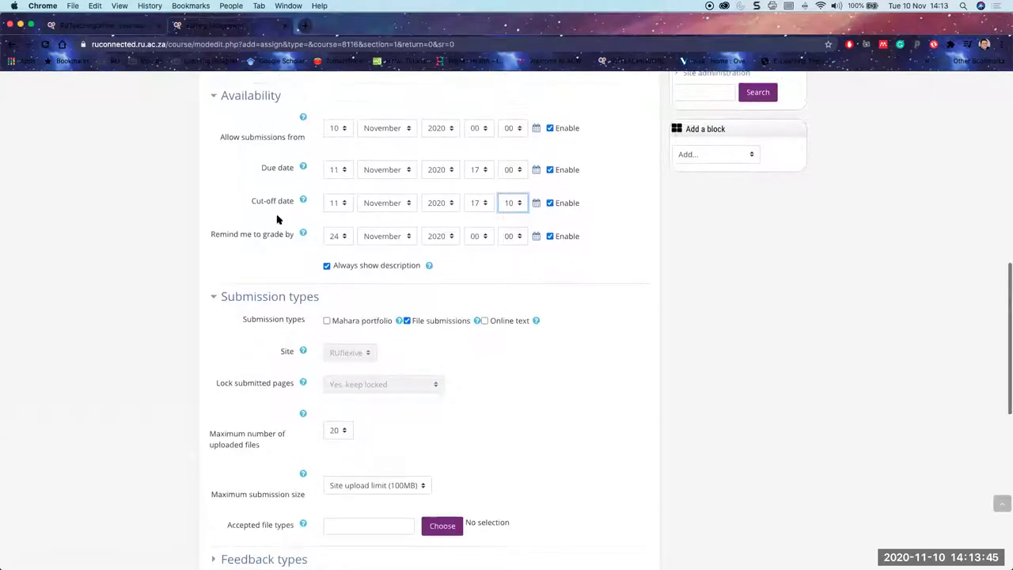
click(551, 237)
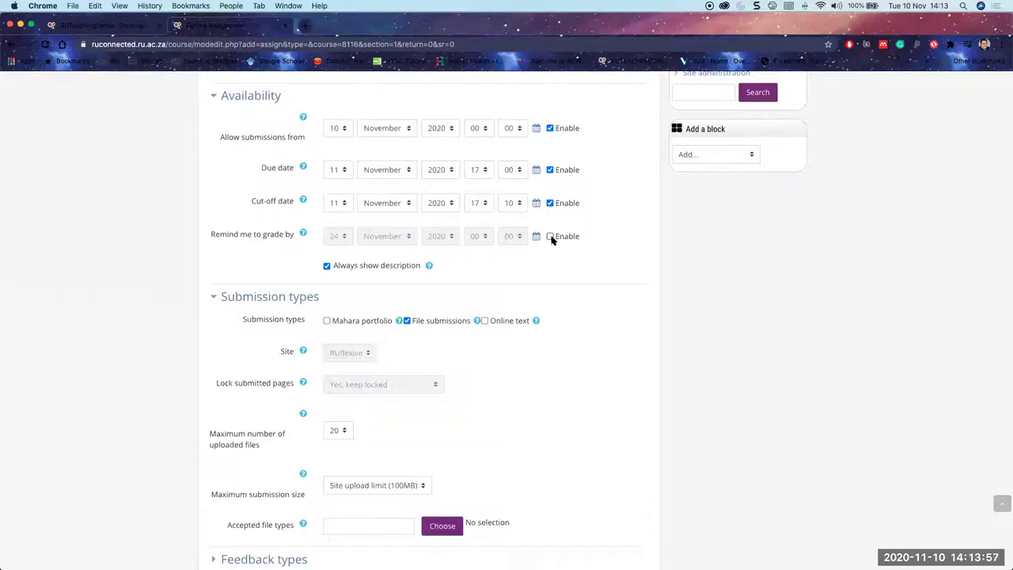
scroll(391, 310, down, 3)
scroll(391, 310, down, 2)
scroll(391, 310, up, 2)
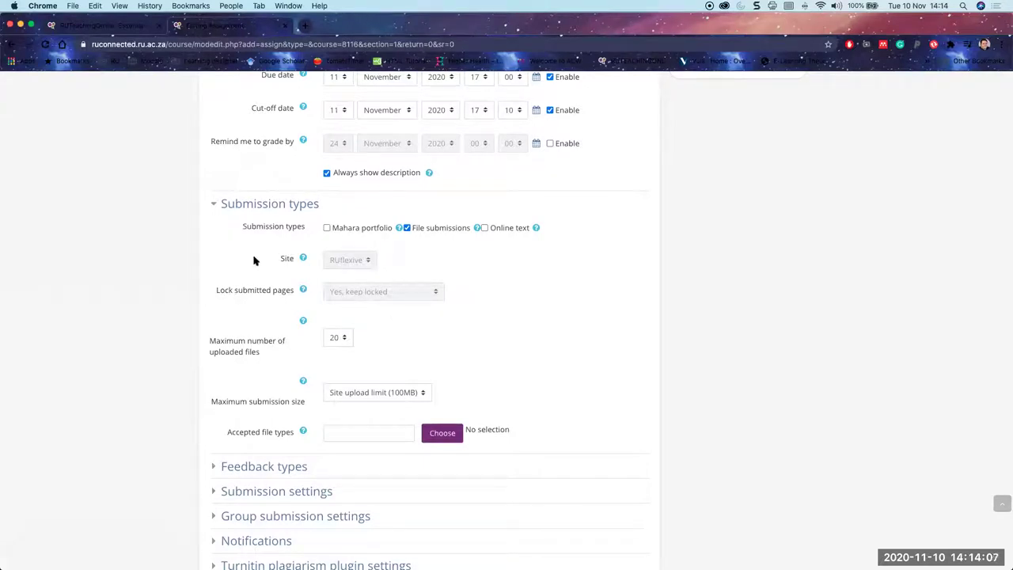
scroll(241, 267, down, 1)
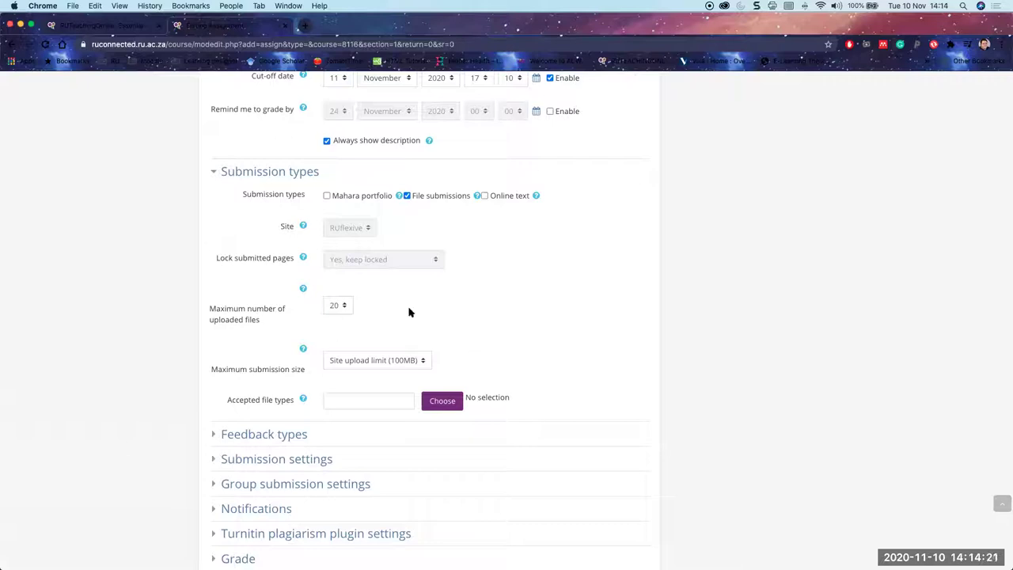
scroll(197, 238, up, 1)
scroll(197, 237, up, 5)
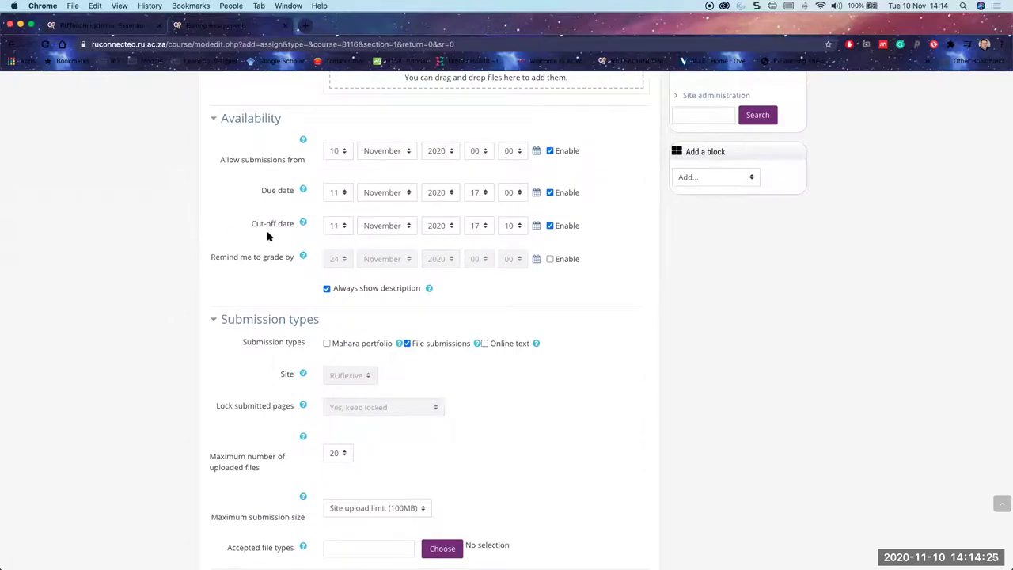
click(550, 226)
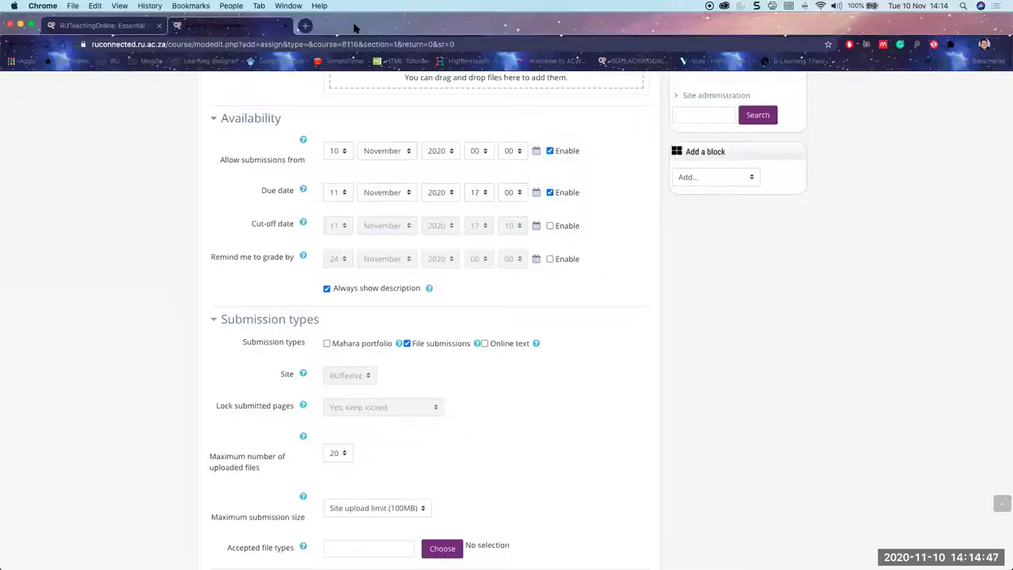
Reopen the CLASS ASSIGNMENT 2020 page in a new tab and view all its submissions.
key(super+shift+t)
scroll(281, 231, down, 3)
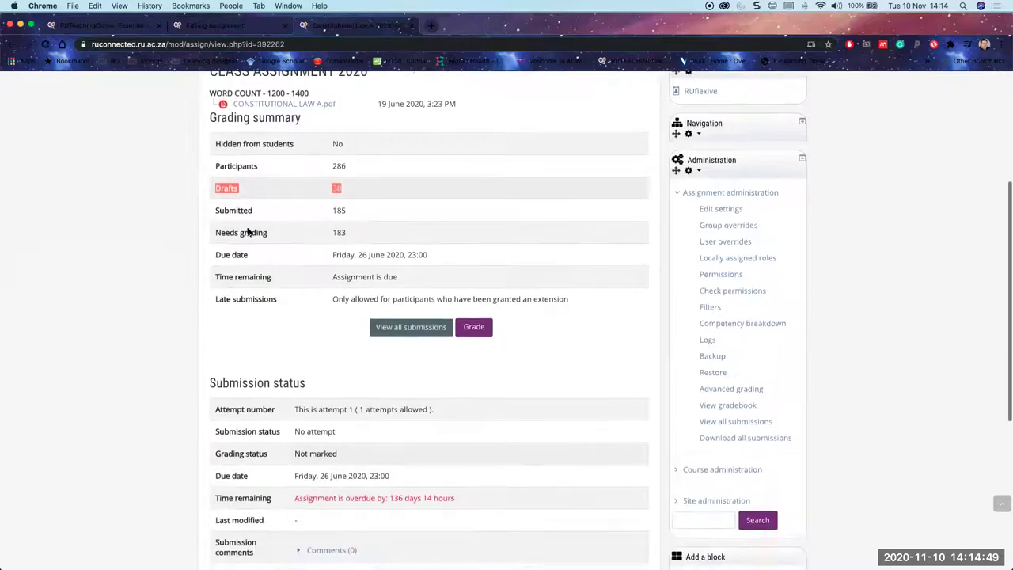
click(391, 313)
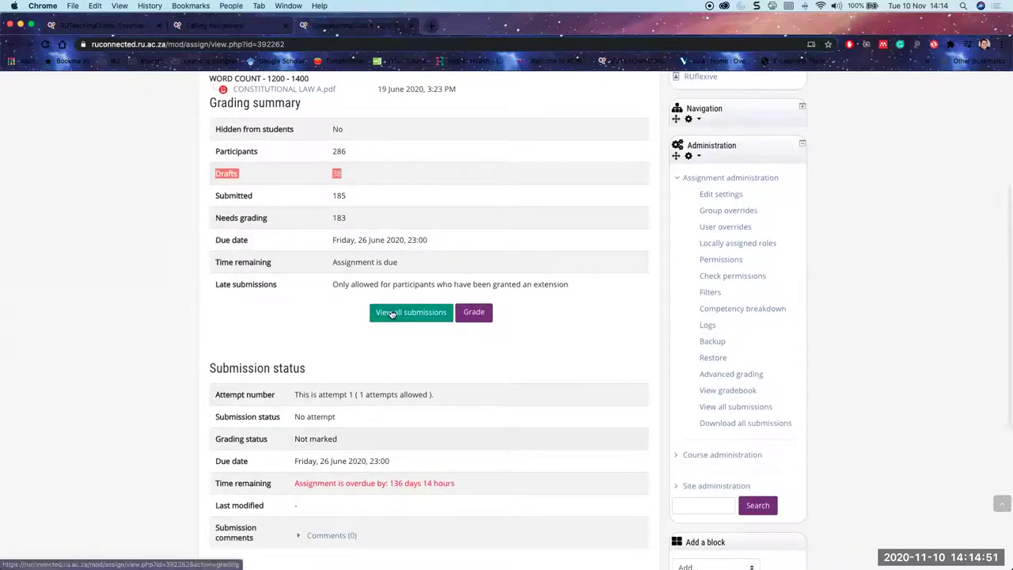